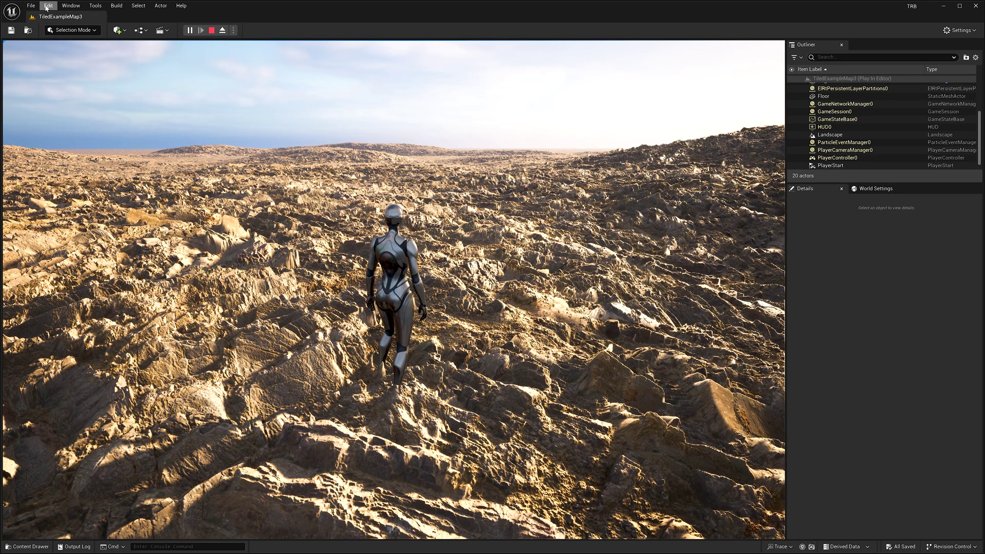
Set the project's Shadow Map Method to Virtual Shadow Maps in the engine's rendering settings.
{"action": "left_click", "coordinate": [48, 6]}
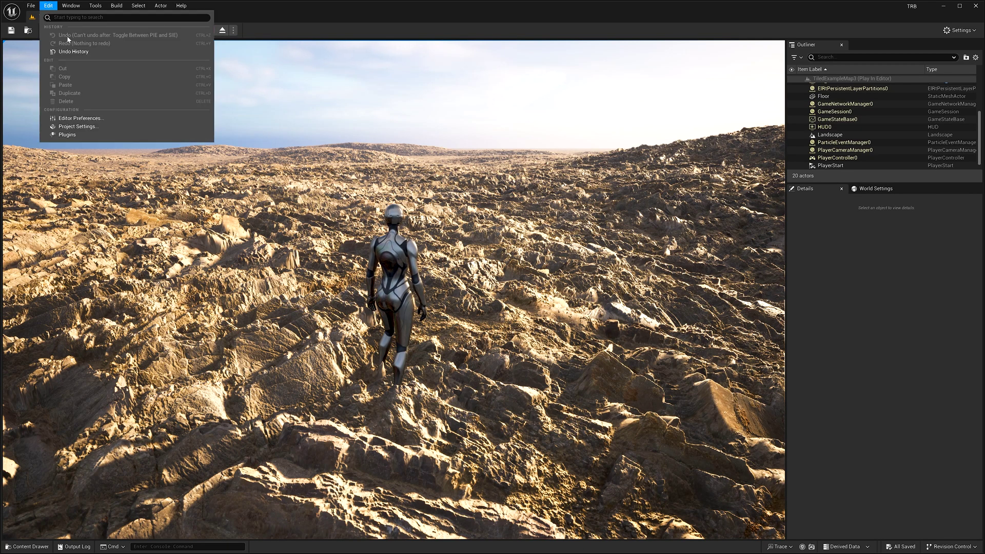
{"action": "left_click", "coordinate": [78, 127]}
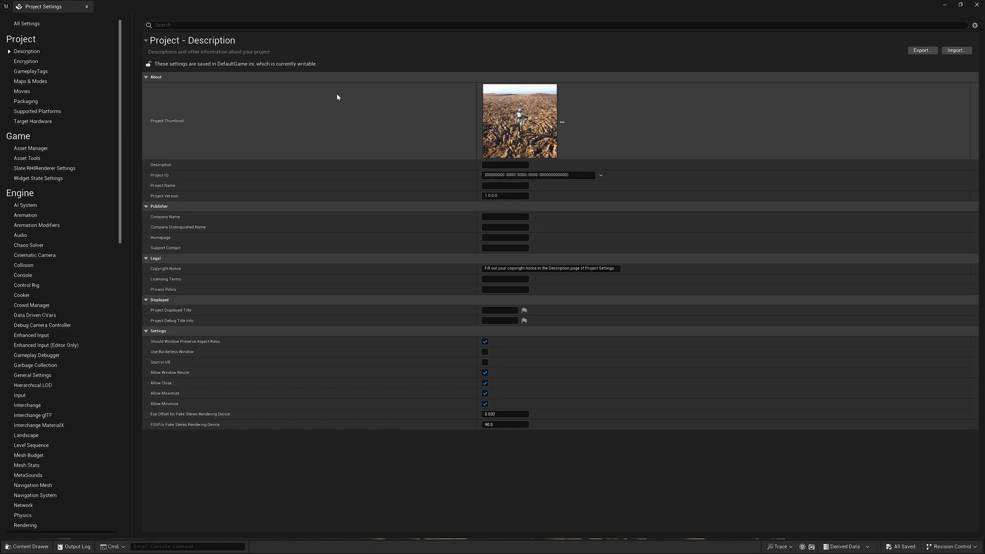
{"action": "scroll", "coordinate": [74, 169], "scroll_direction": "down", "scroll_amount": 5}
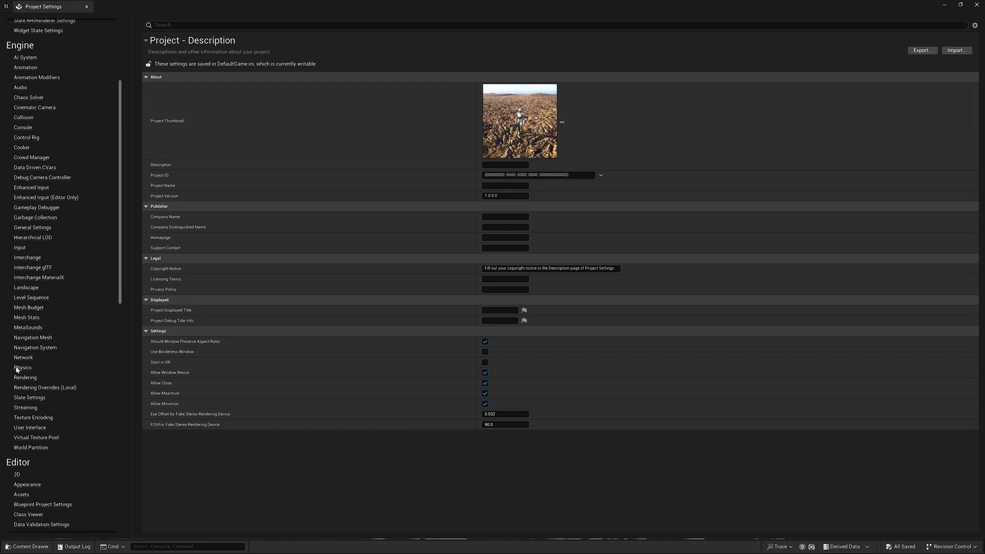
{"action": "left_click", "coordinate": [19, 380]}
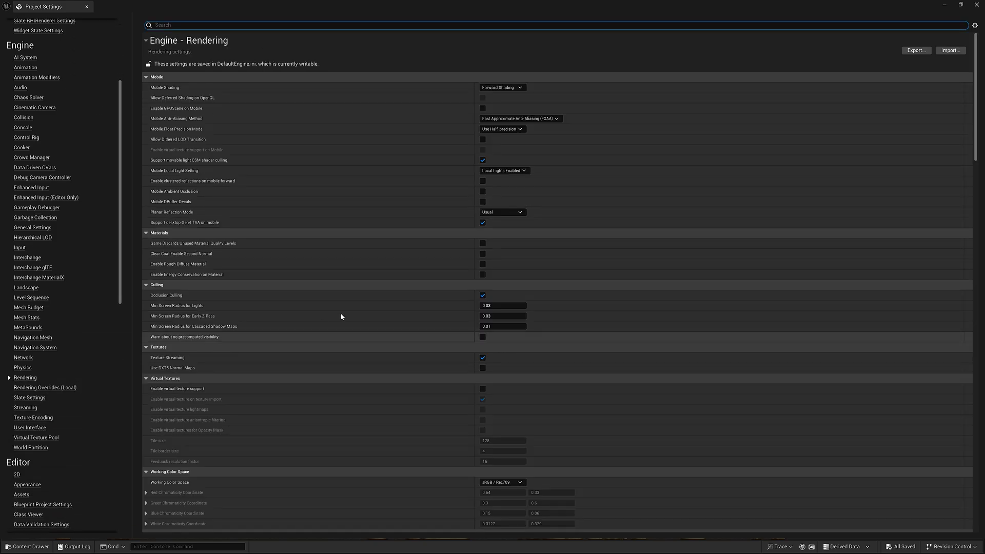
{"action": "scroll", "coordinate": [334, 291], "scroll_direction": "down", "scroll_amount": 10}
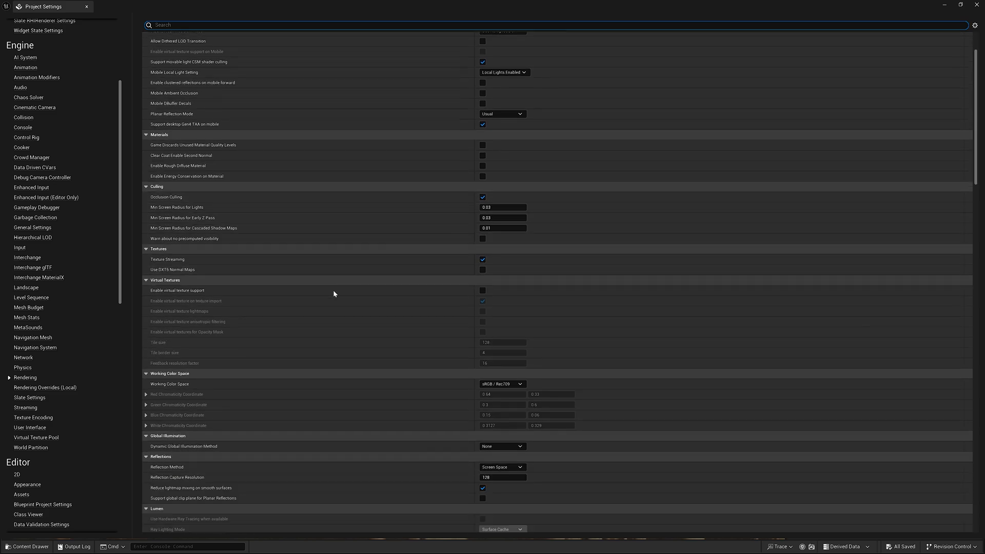
{"action": "scroll", "coordinate": [331, 294], "scroll_direction": "down", "scroll_amount": 3}
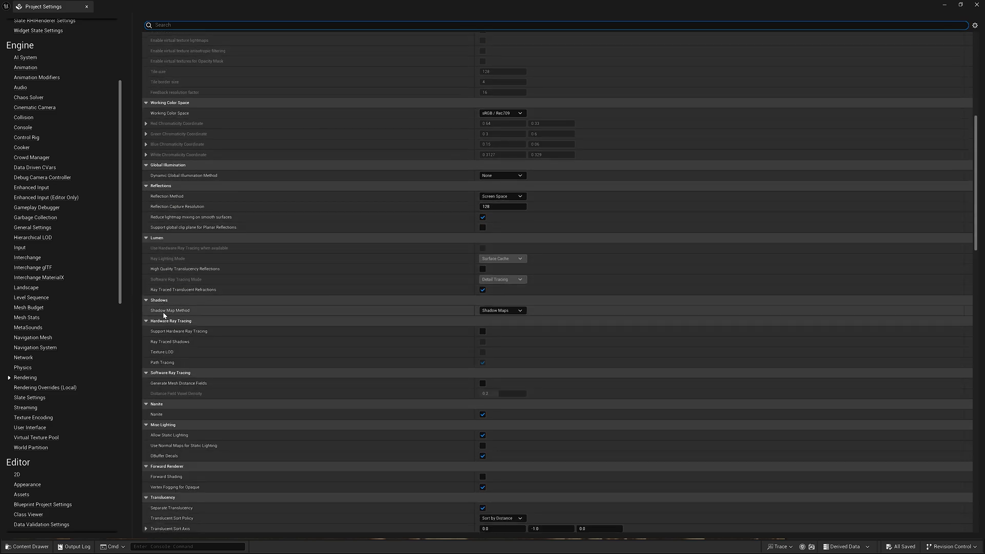
{"action": "mouse_move", "coordinate": [165, 311]}
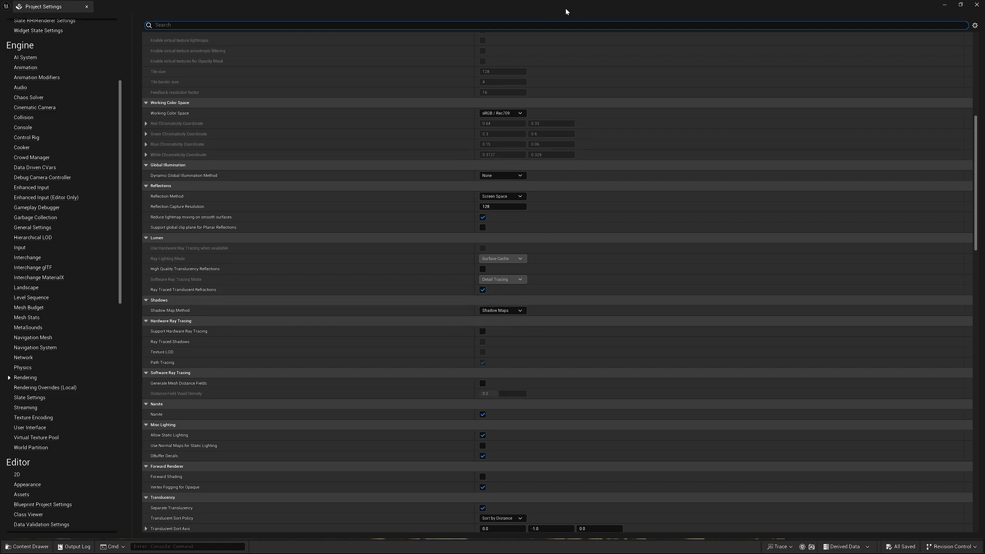
{"action": "left_click", "coordinate": [502, 311]}
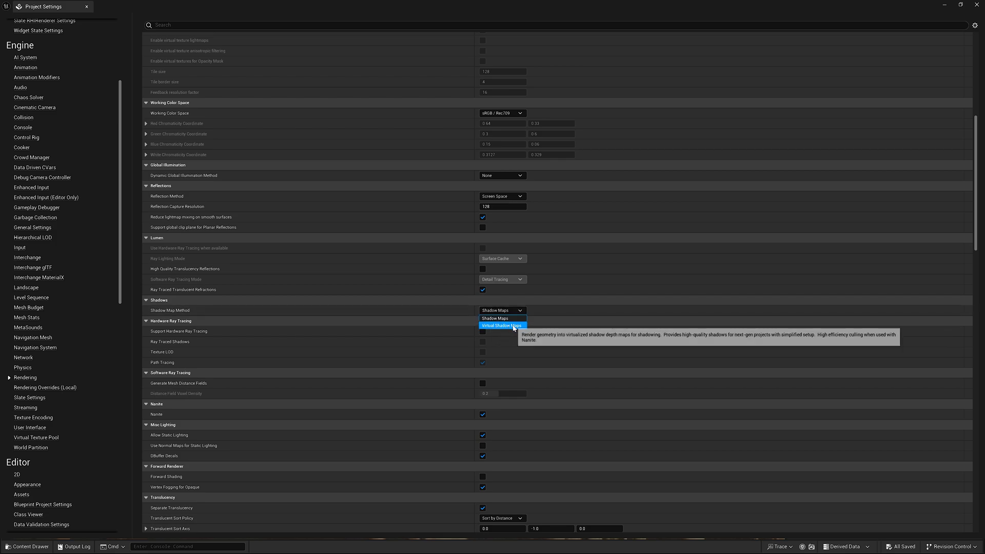
{"action": "left_click", "coordinate": [501, 326]}
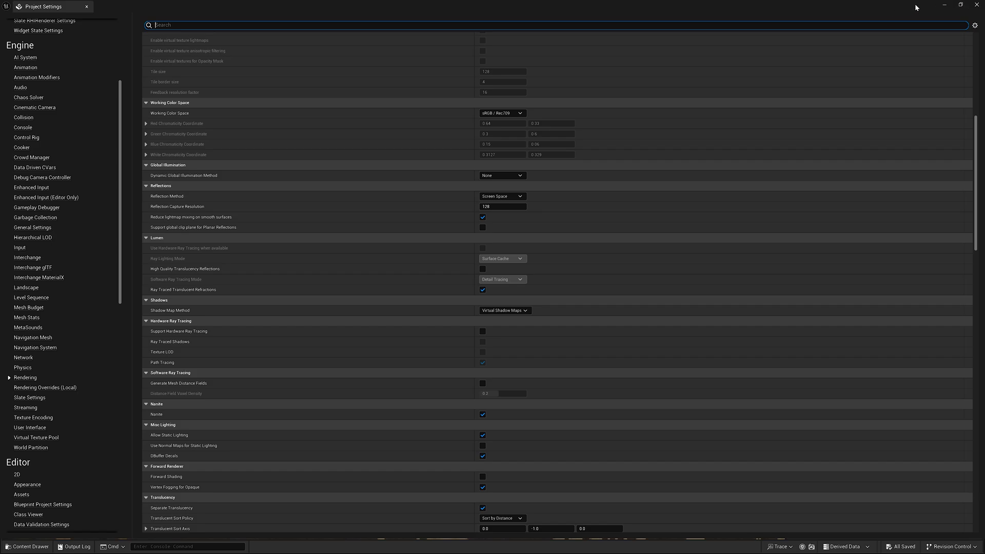
Restore the Project Settings window beside the character and compare the shadows with Shadow Maps and with Virtual Shadow Maps.
{"action": "left_click", "coordinate": [961, 5]}
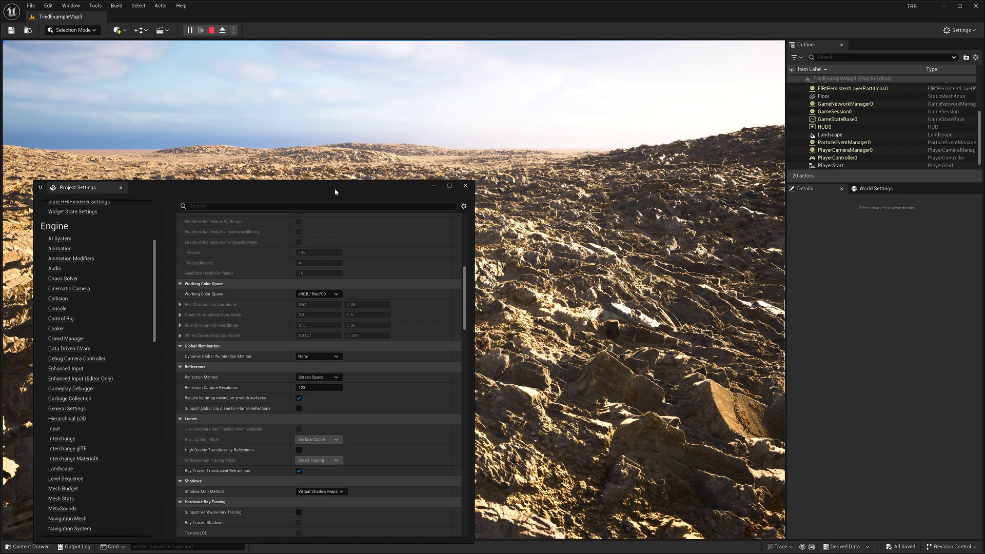
{"action": "left_click_drag", "start_coordinate": [335, 191], "coordinate": [937, 170]}
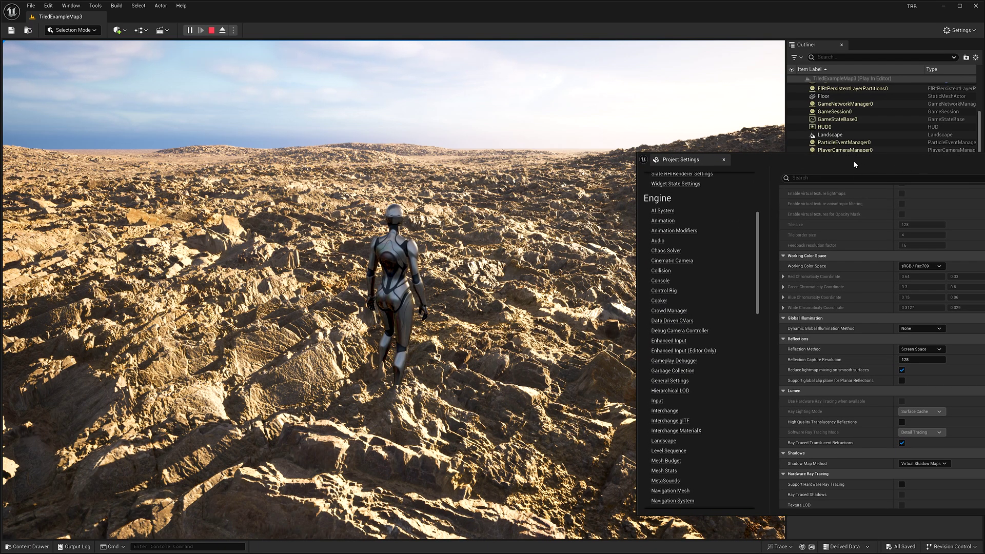
{"action": "left_click_drag", "start_coordinate": [853, 161], "coordinate": [881, 132]}
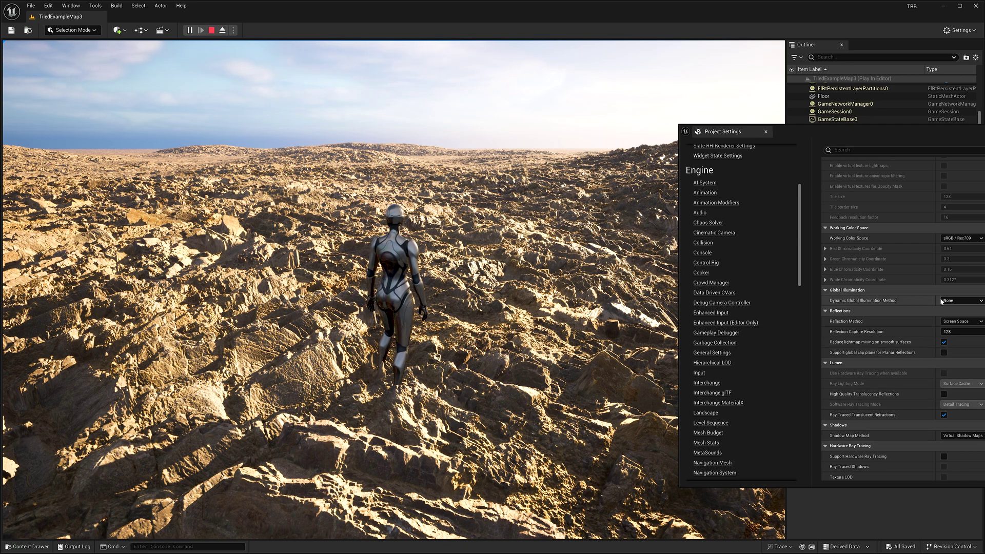
{"action": "left_click", "coordinate": [965, 436]}
{"action": "left_click", "coordinate": [949, 443]}
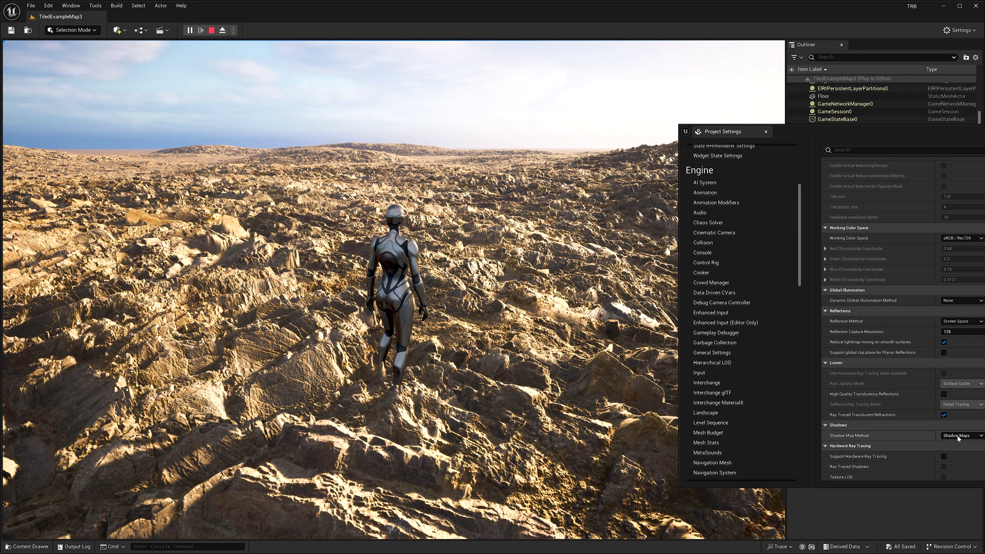
{"action": "left_click", "coordinate": [955, 436]}
{"action": "left_click", "coordinate": [958, 451]}
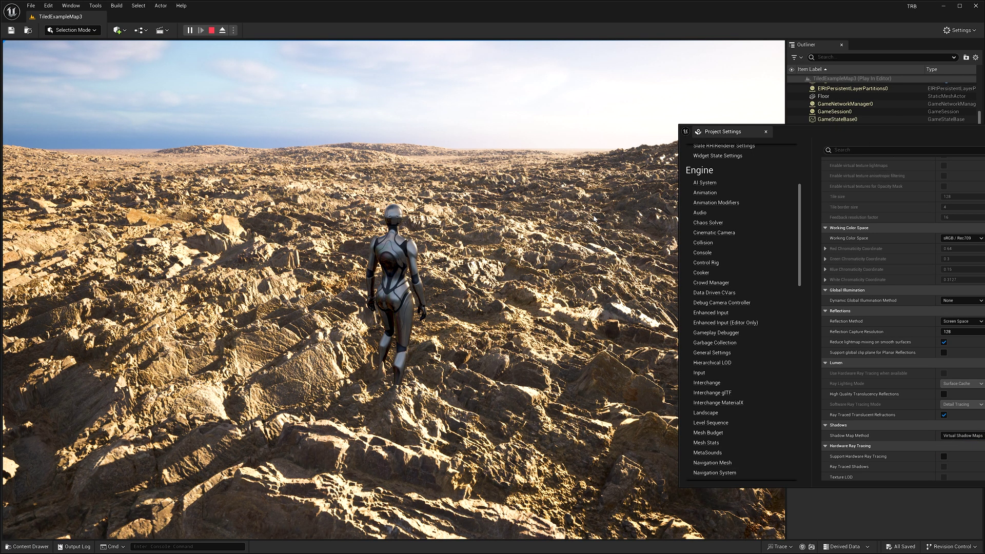
Turn the character view toward the sun, eject from it, and compare Shadow Maps against Virtual Shadow Maps on the backlit rocks.
{"action": "left_click", "coordinate": [394, 290]}
{"action": "key", "text": "w"}
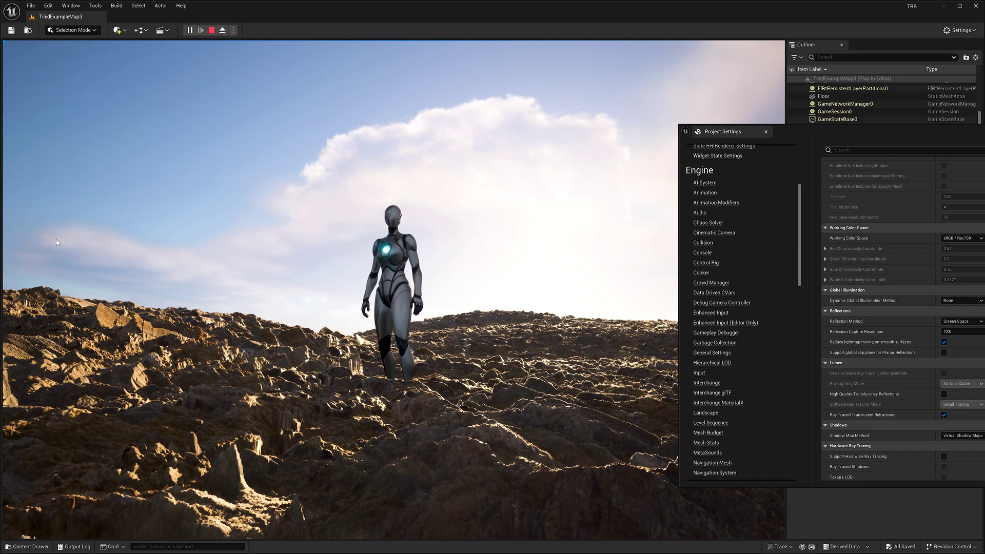
{"action": "key", "text": "F8"}
{"action": "left_click", "coordinate": [955, 435]}
{"action": "left_click", "coordinate": [953, 444]}
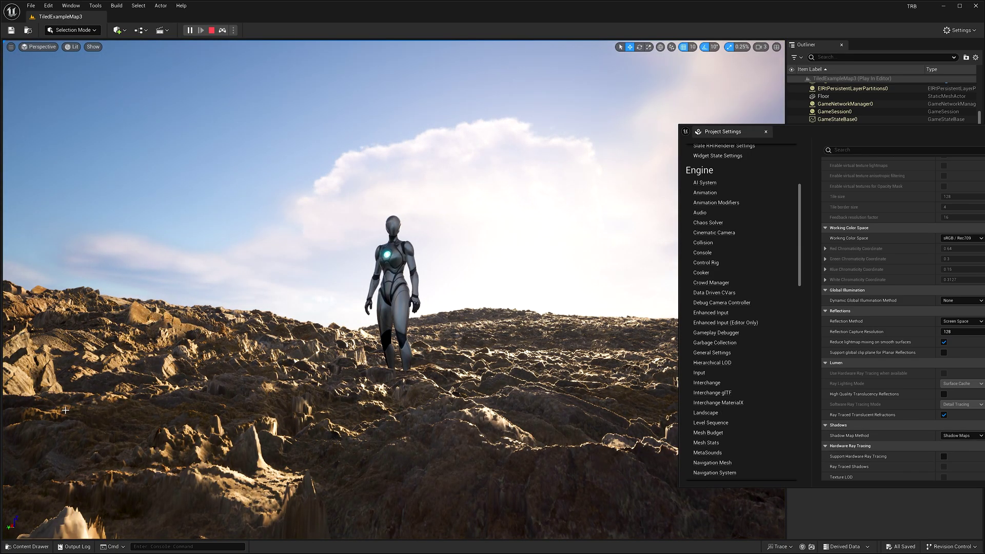
{"action": "left_click", "coordinate": [953, 436]}
{"action": "left_click", "coordinate": [953, 451]}
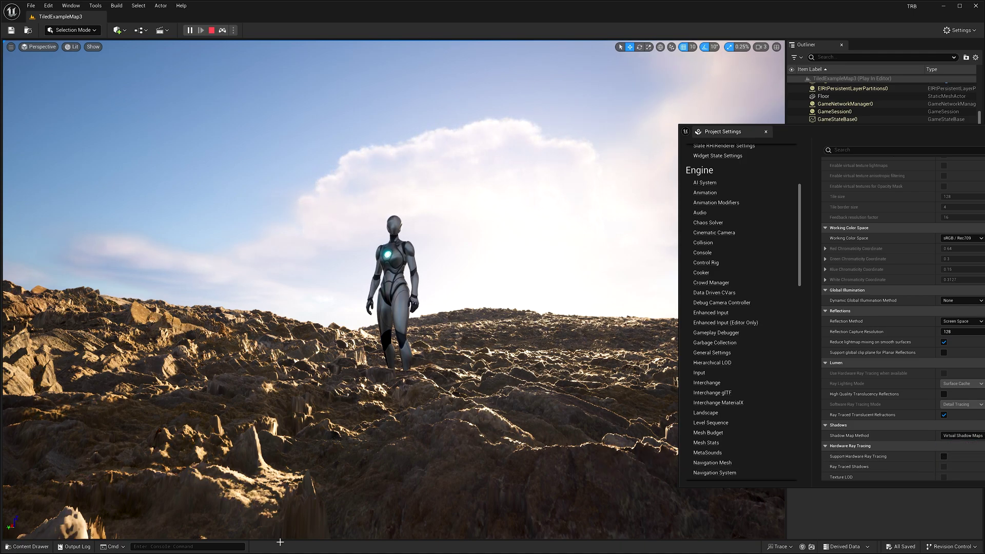
Close the Project Settings window and stop the simulation.
{"action": "left_click_drag", "start_coordinate": [944, 137], "coordinate": [608, 141]}
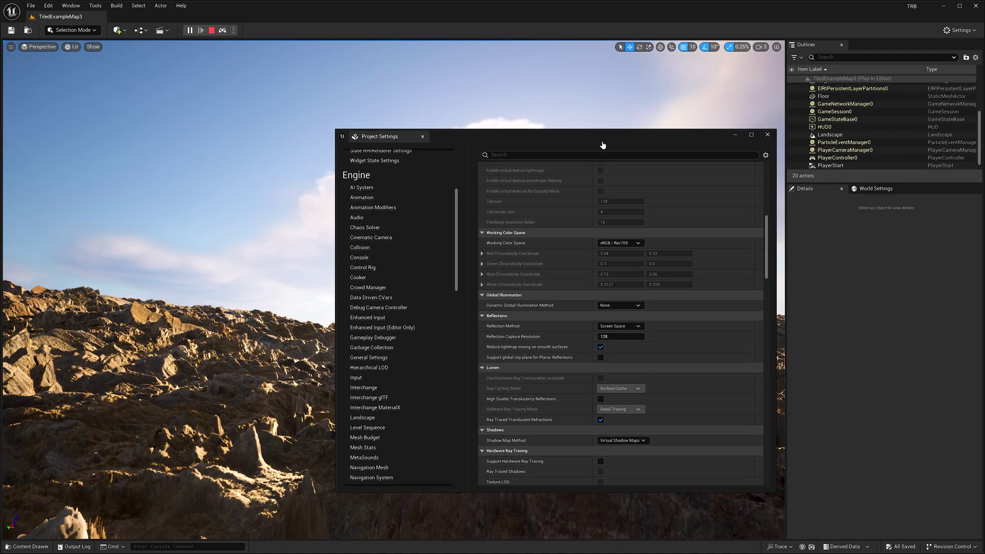
{"action": "left_click", "coordinate": [764, 136]}
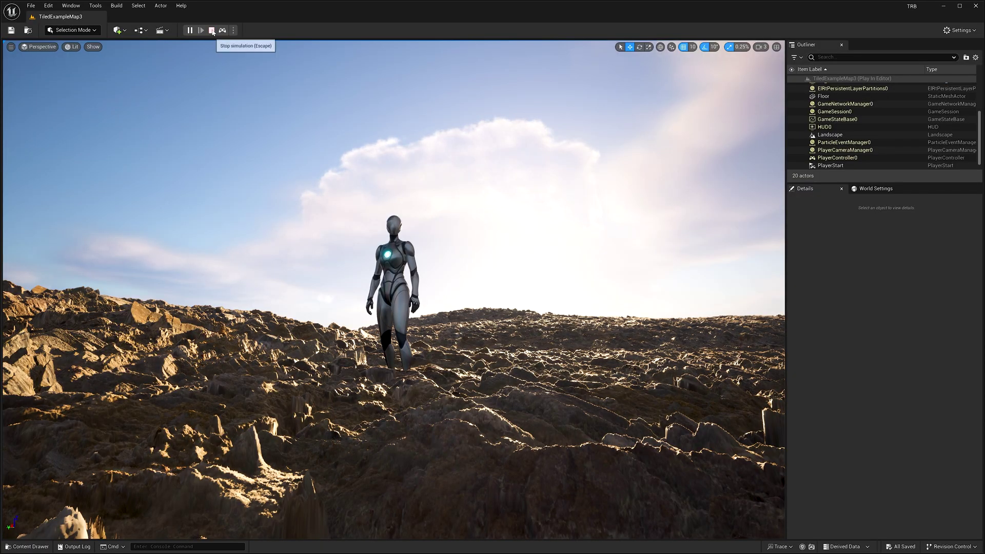
{"action": "left_click", "coordinate": [211, 30]}
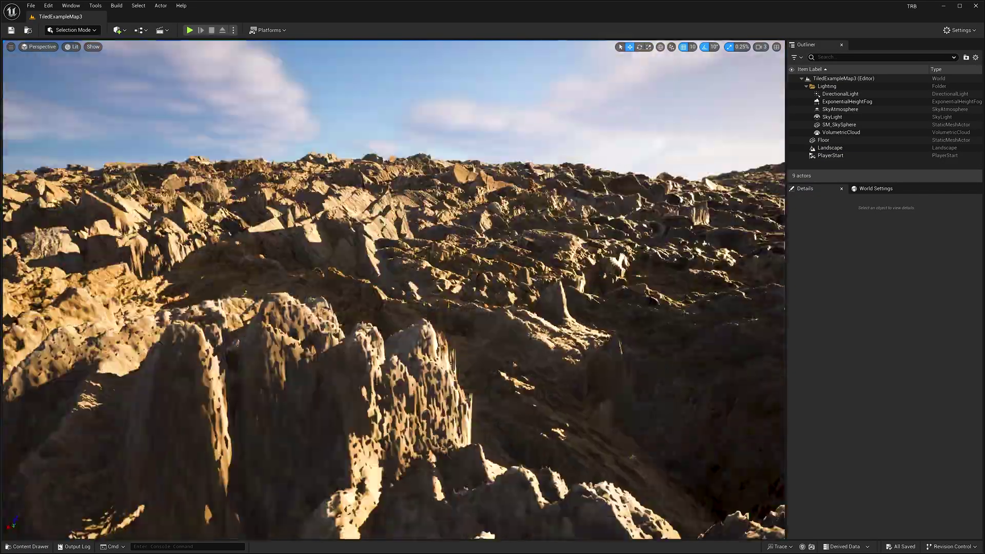
In TiledExampleMap4, place Project Settings beside the terrain and switch the Shadow Map Method to Shadow Maps, then back to Virtual Shadow Maps, for comparison.
{"action": "mouse_move", "coordinate": [394, 289]}
{"action": "right_mouse_down"}
{"action": "mouse_move", "coordinate": [411, 359]}
{"action": "mouse_move", "coordinate": [405, 302]}
{"action": "mouse_move", "coordinate": [380, 291]}
{"action": "right_mouse_up"}
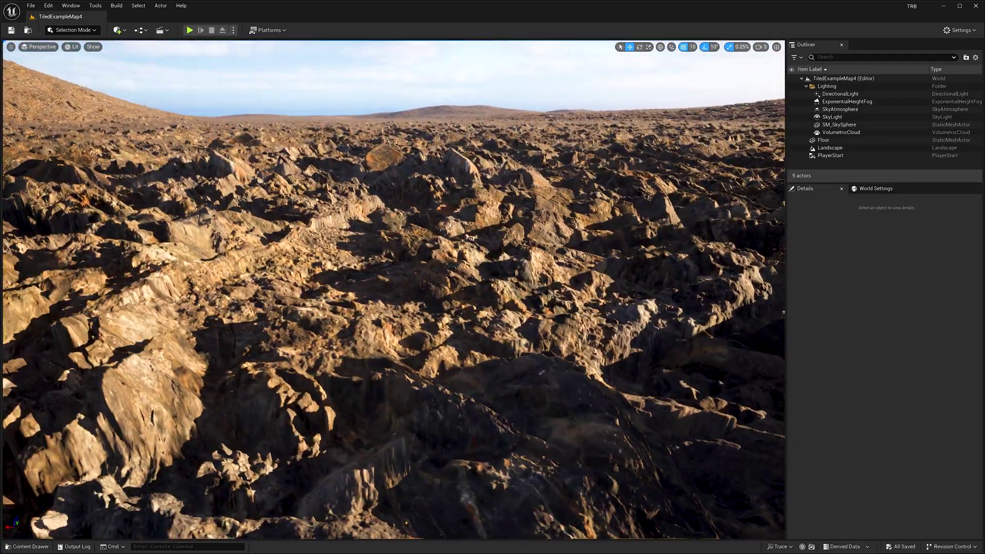
{"action": "right_click_drag", "start_coordinate": [376, 205], "coordinate": [414, 194]}
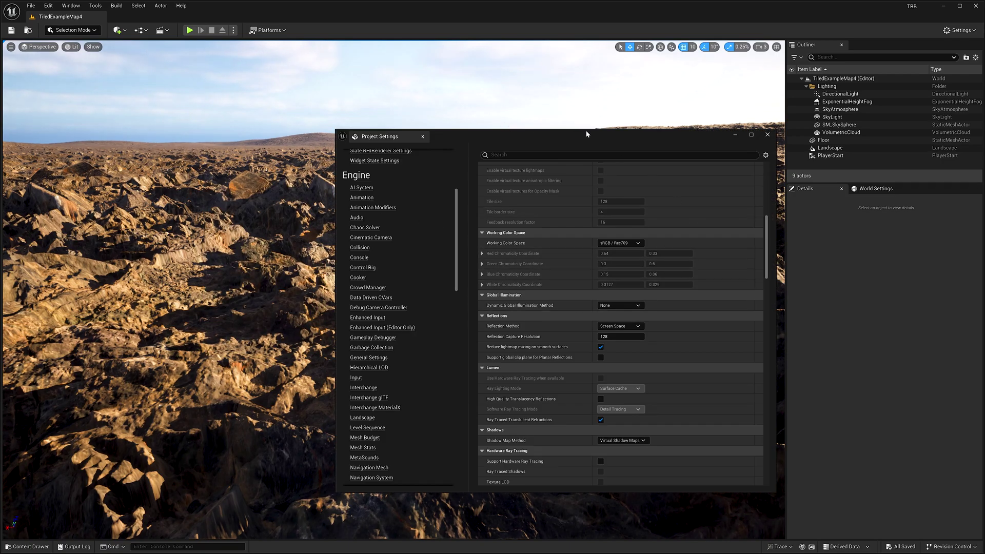
{"action": "left_click_drag", "start_coordinate": [586, 131], "coordinate": [39, 94]}
{"action": "left_click", "coordinate": [67, 396]}
{"action": "left_click", "coordinate": [54, 405]}
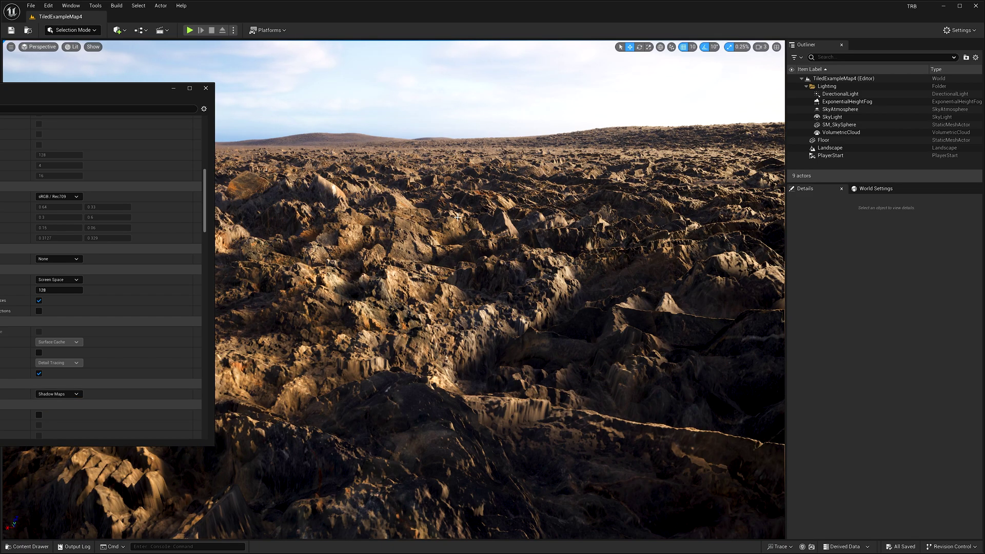
{"action": "right_click_drag", "start_coordinate": [492, 287], "coordinate": [398, 296]}
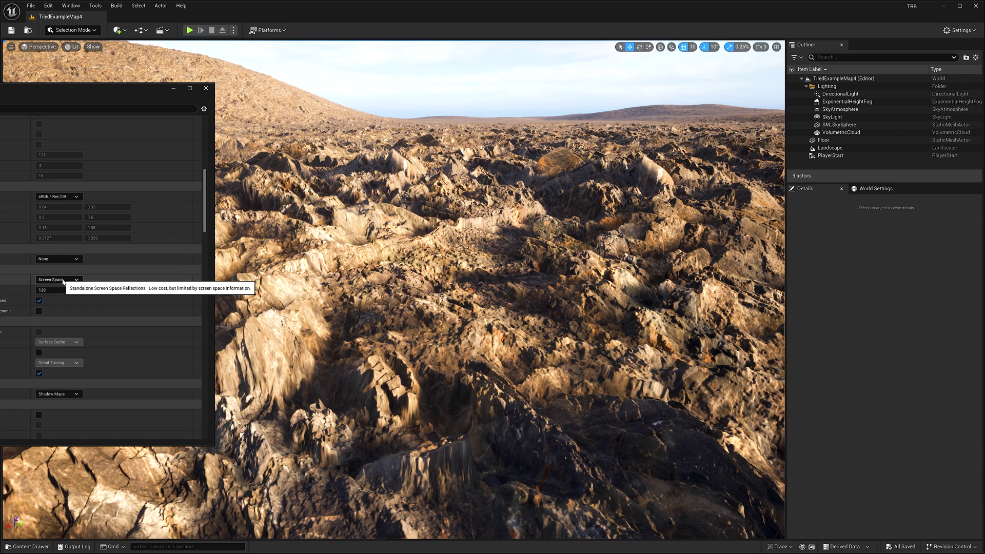
{"action": "left_click", "coordinate": [63, 396]}
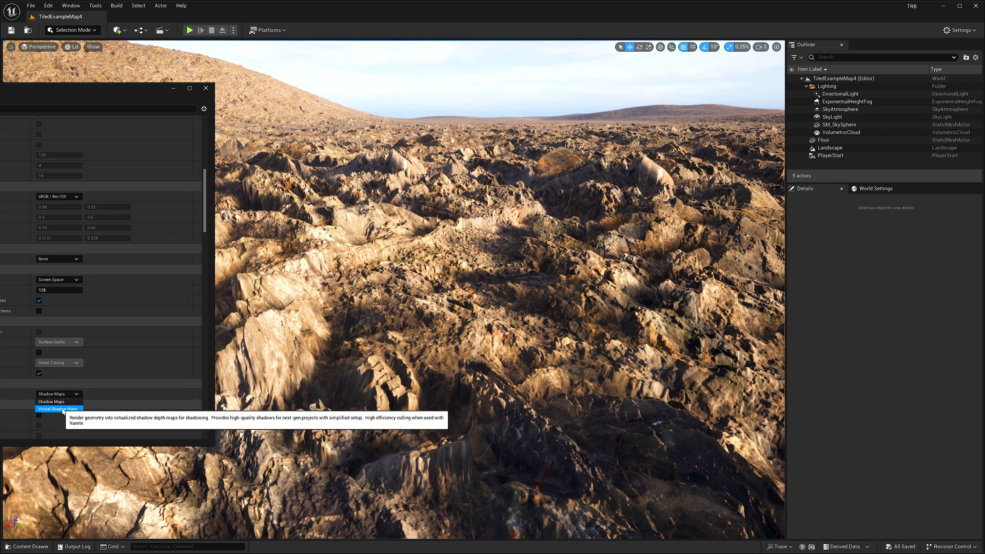
{"action": "left_click", "coordinate": [61, 408]}
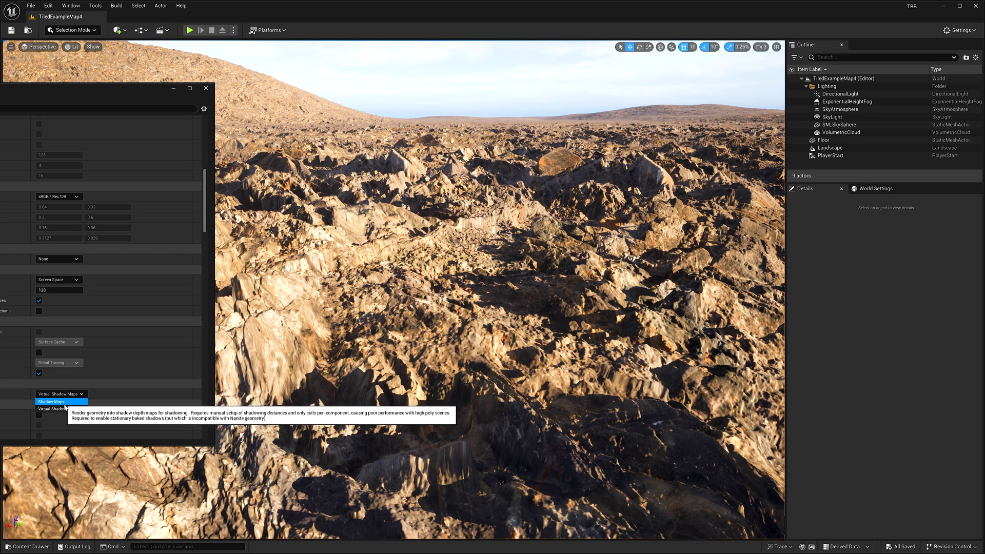
Compare both shadow map methods from another terrain viewpoint, ending on Virtual Shadow Maps, and minimize the Project Settings window.
{"action": "left_click", "coordinate": [64, 406]}
{"action": "key", "text": "w"}
{"action": "mouse_move", "coordinate": [537, 299]}
{"action": "right_mouse_down"}
{"action": "mouse_move", "coordinate": [441, 297]}
{"action": "mouse_move", "coordinate": [431, 308]}
{"action": "mouse_move", "coordinate": [527, 297]}
{"action": "right_mouse_up"}
{"action": "left_click", "coordinate": [54, 393]}
{"action": "left_click", "coordinate": [51, 411]}
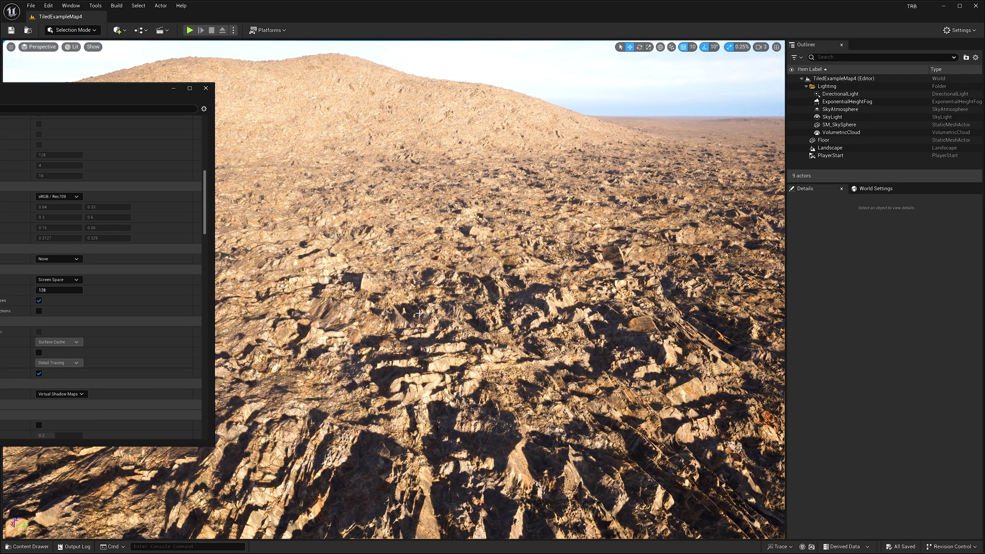
{"action": "left_click", "coordinate": [172, 89]}
Set the DirectionalLight's Source Angle to 4.0 and its Source Soft Angle to 7.0.
{"action": "key", "text": "w"}
{"action": "right_click_drag", "start_coordinate": [343, 195], "coordinate": [405, 239]}
{"action": "key", "text": "e"}
{"action": "right_click_drag", "start_coordinate": [394, 311], "coordinate": [395, 302]}
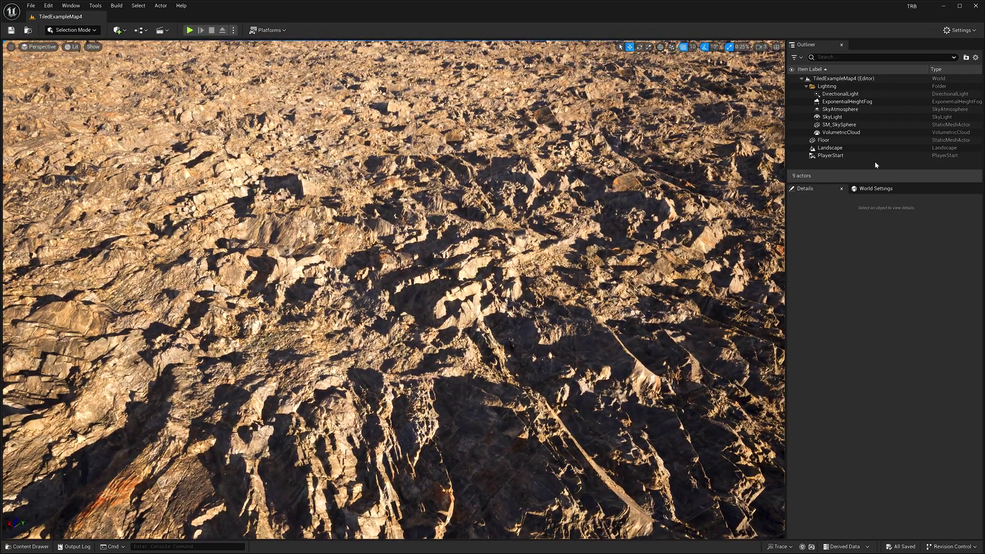
{"action": "left_click", "coordinate": [844, 95]}
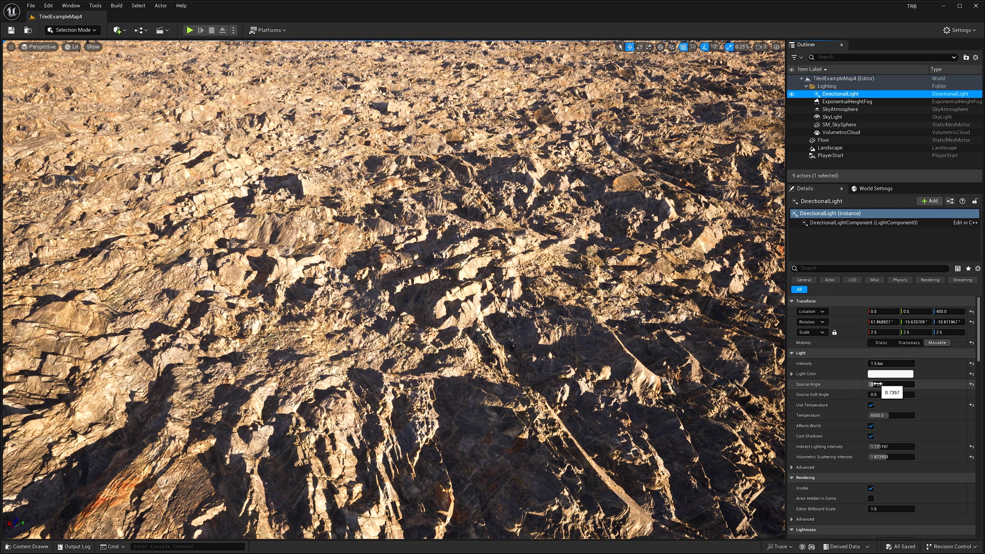
{"action": "left_click_drag", "start_coordinate": [877, 384], "coordinate": [913, 383]}
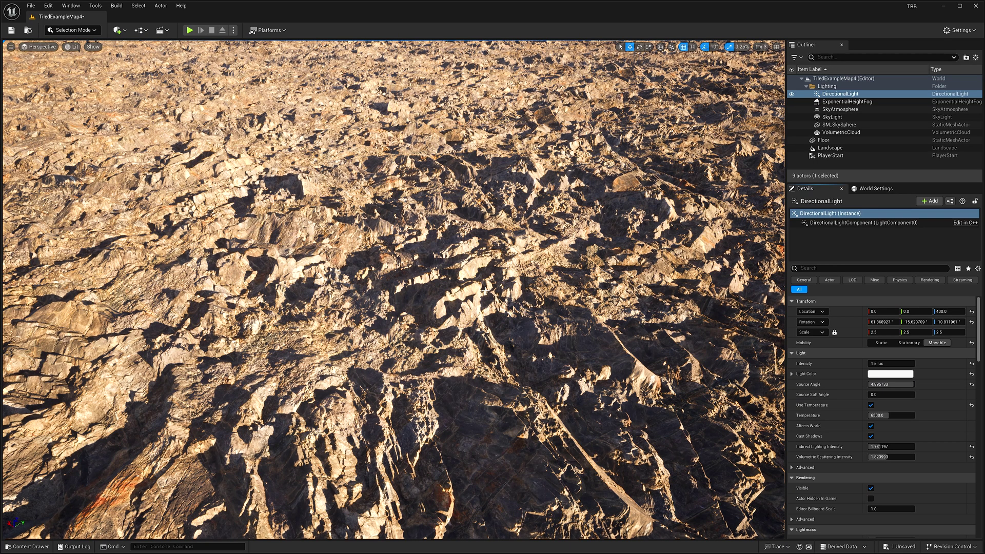
{"action": "left_click", "coordinate": [887, 383]}
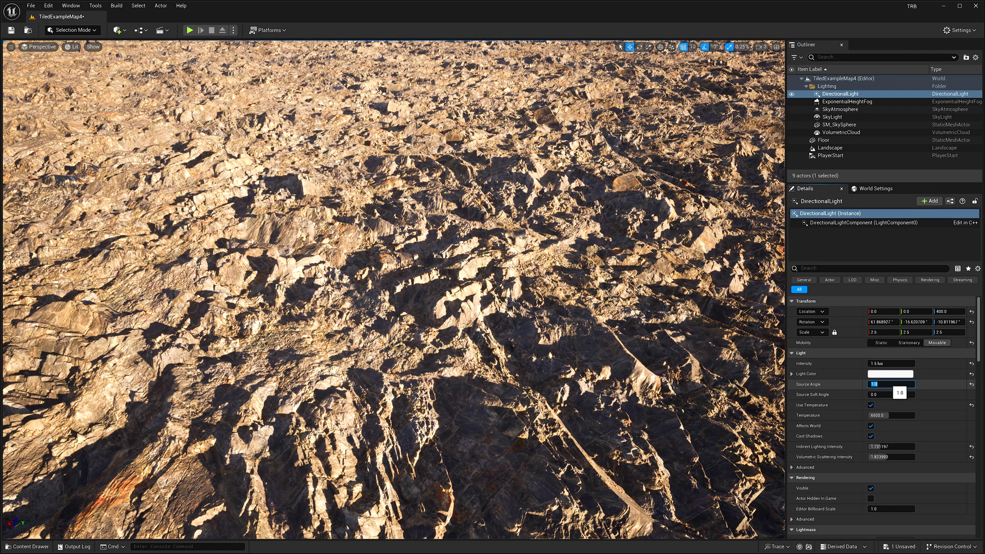
{"action": "left_click", "coordinate": [885, 395]}
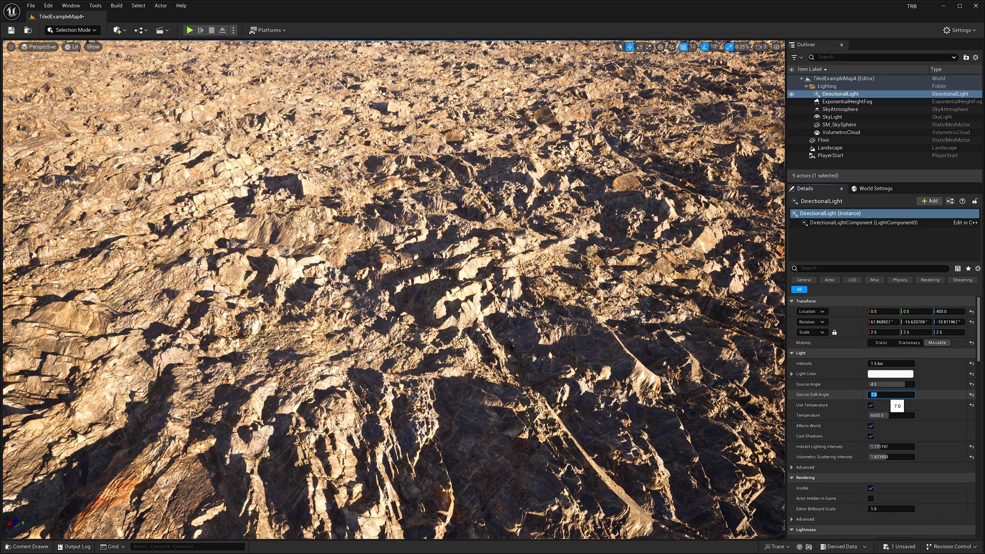
{"action": "key", "text": "Return"}
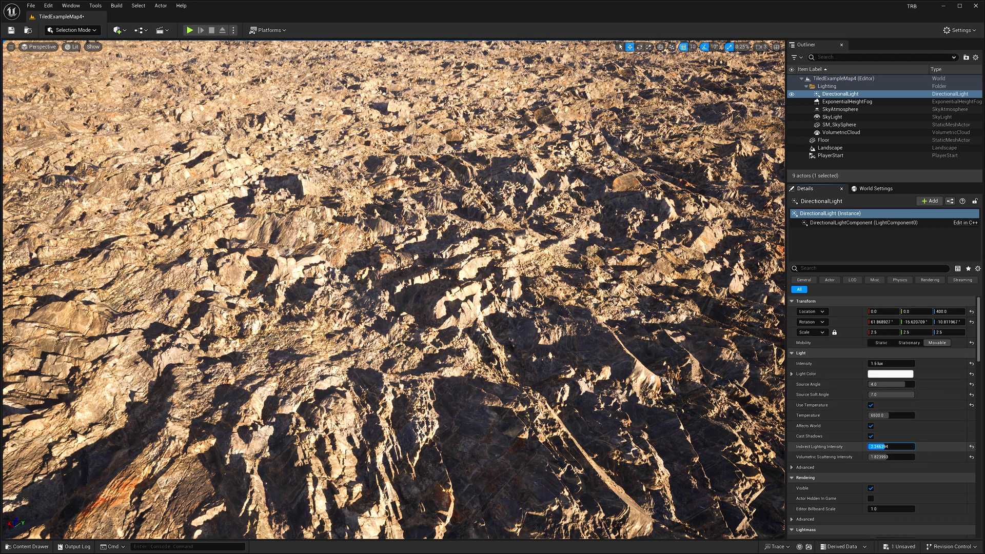
Set the DirectionalLight's Indirect Lighting Intensity to about 2.48, Volumetric Scattering Intensity to about 2.09, and Intensity to about 2.72 lux.
{"action": "left_click_drag", "start_coordinate": [884, 447], "coordinate": [886, 446]}
{"action": "key", "text": "Return"}
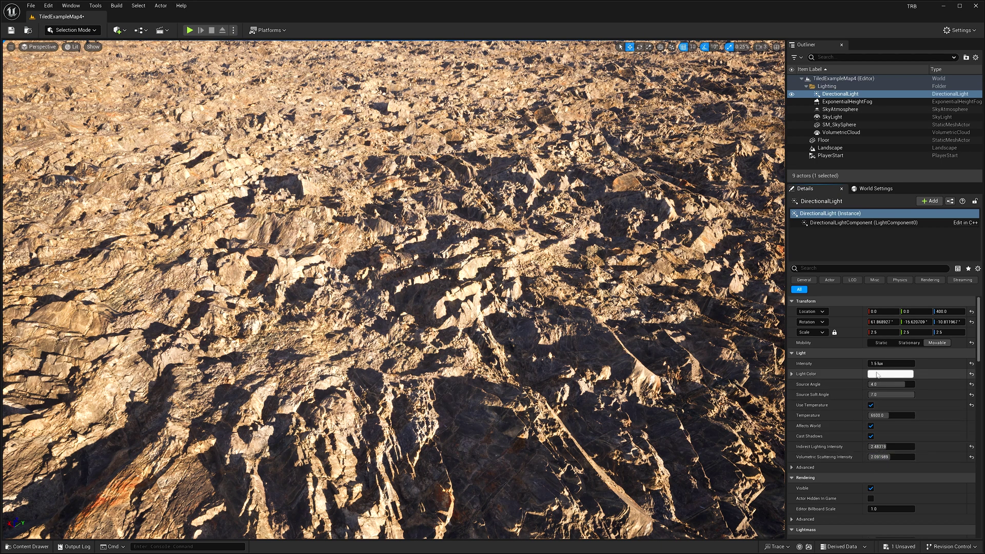
{"action": "mouse_move", "coordinate": [877, 363]}
{"action": "left_mouse_down"}
{"action": "mouse_move", "coordinate": [923, 363]}
{"action": "mouse_move", "coordinate": [868, 363]}
{"action": "left_mouse_up"}
{"action": "right_click_drag", "start_coordinate": [667, 339], "coordinate": [774, 244]}
{"action": "right_click_drag", "start_coordinate": [432, 320], "coordinate": [346, 326]}
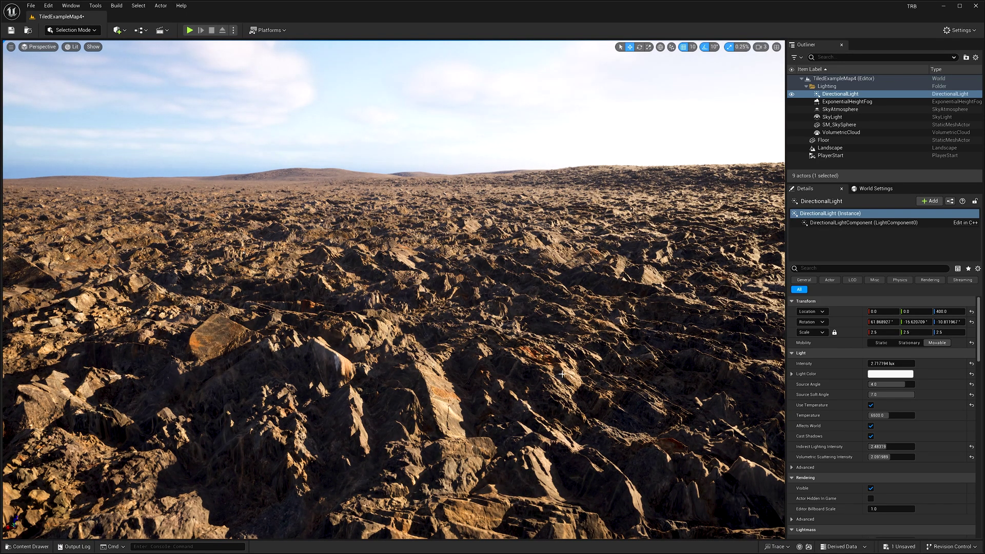
From a closer rocky viewpoint, switch the Shadow Map Method to Shadow Maps, return it to Virtual Shadow Maps for comparison, and minimize Project Settings.
{"action": "right_click_drag", "start_coordinate": [501, 303], "coordinate": [501, 344]}
{"action": "key", "text": "w"}
{"action": "key", "text": "s"}
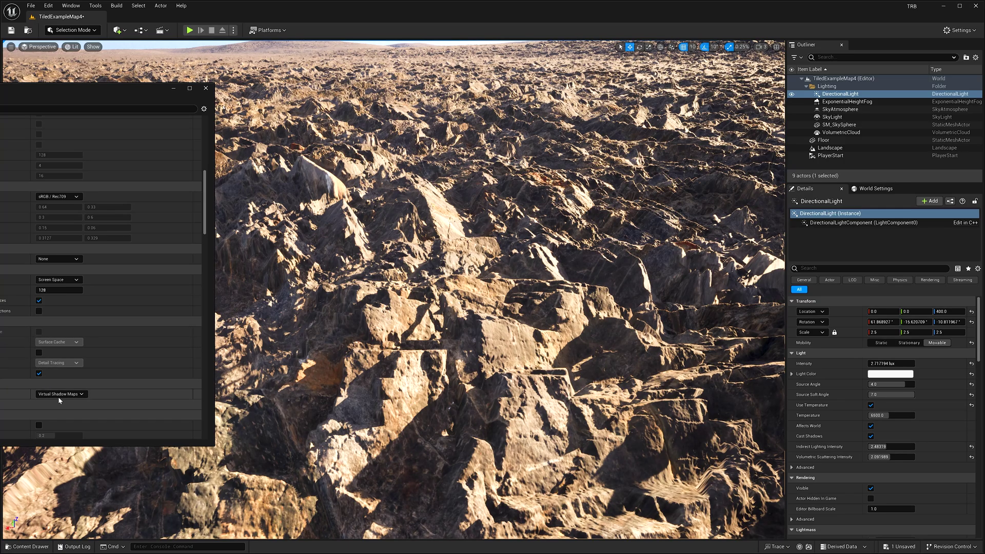
{"action": "left_click", "coordinate": [59, 394]}
{"action": "left_click", "coordinate": [58, 407]}
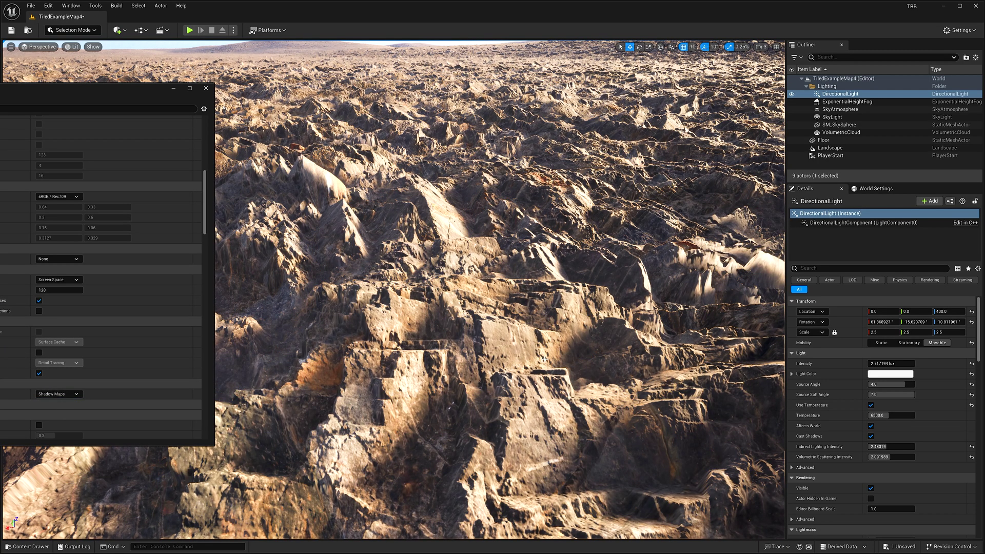
{"action": "left_click", "coordinate": [68, 394]}
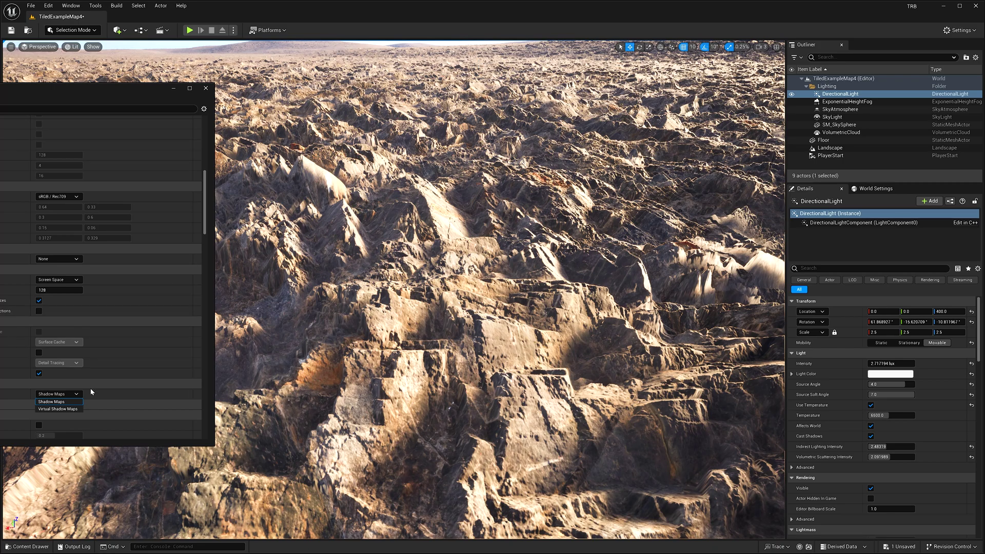
{"action": "left_click", "coordinate": [51, 409]}
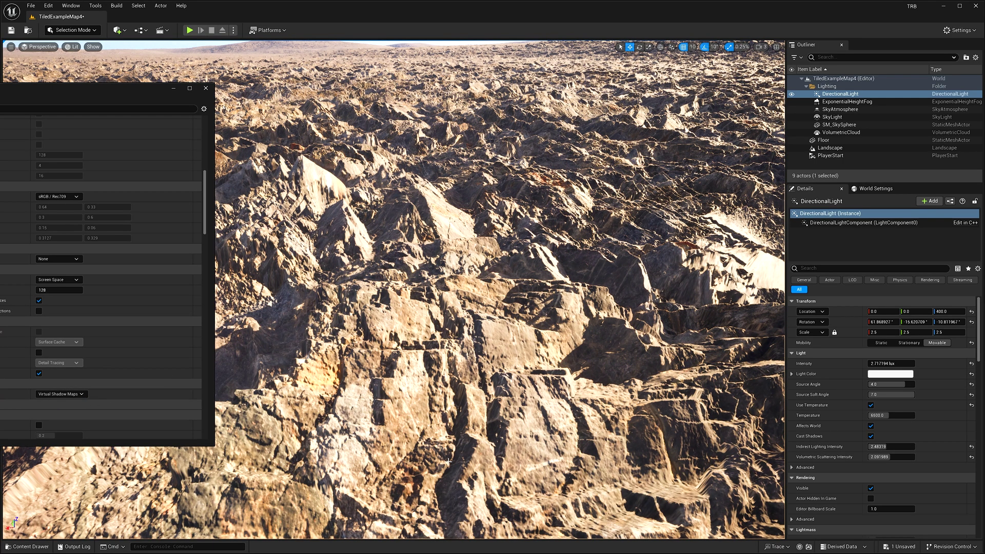
{"action": "left_click", "coordinate": [174, 88]}
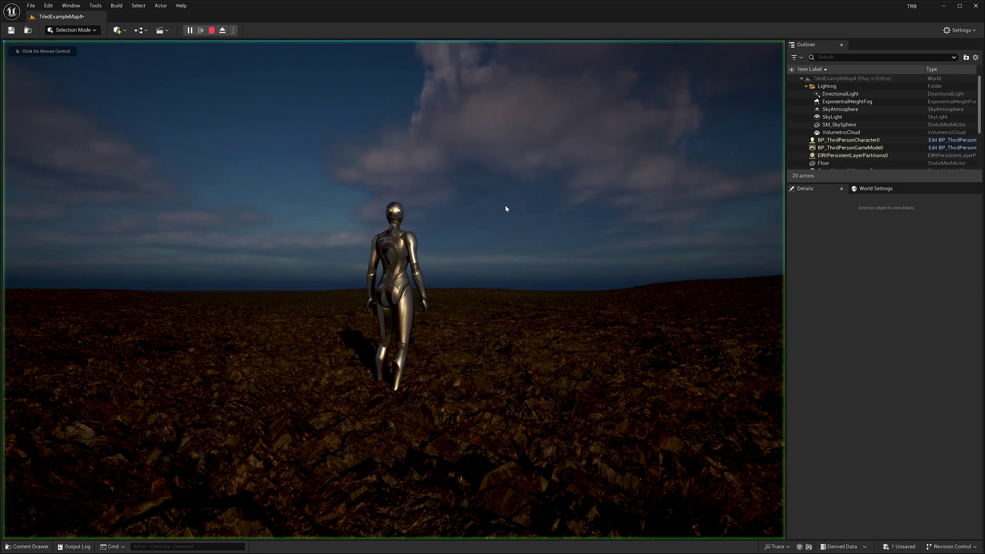
Play the level in the editor, run the third-person character across the landscape to check its lighting and shadows, and end the play session.
{"action": "left_click", "coordinate": [504, 204]}
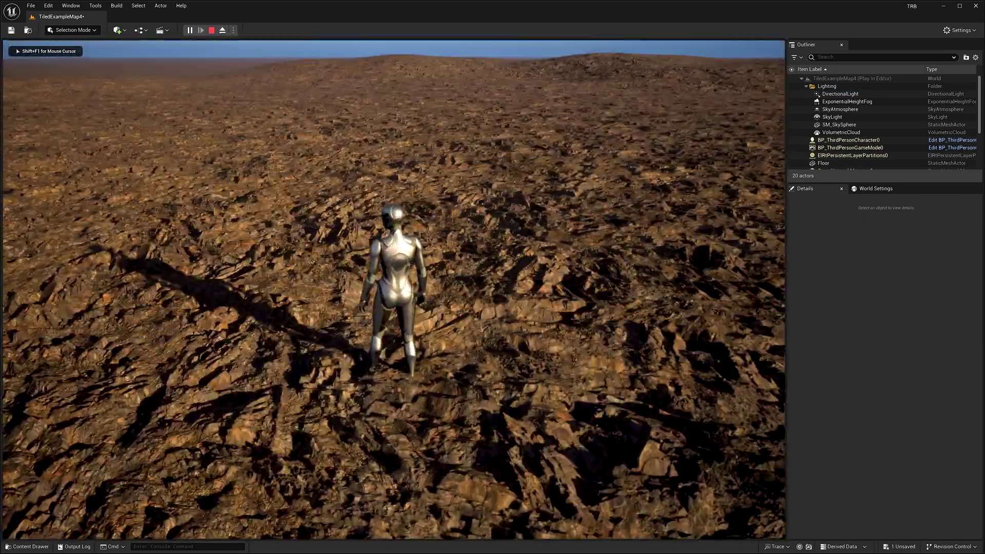
{"action": "key", "text": "w"}
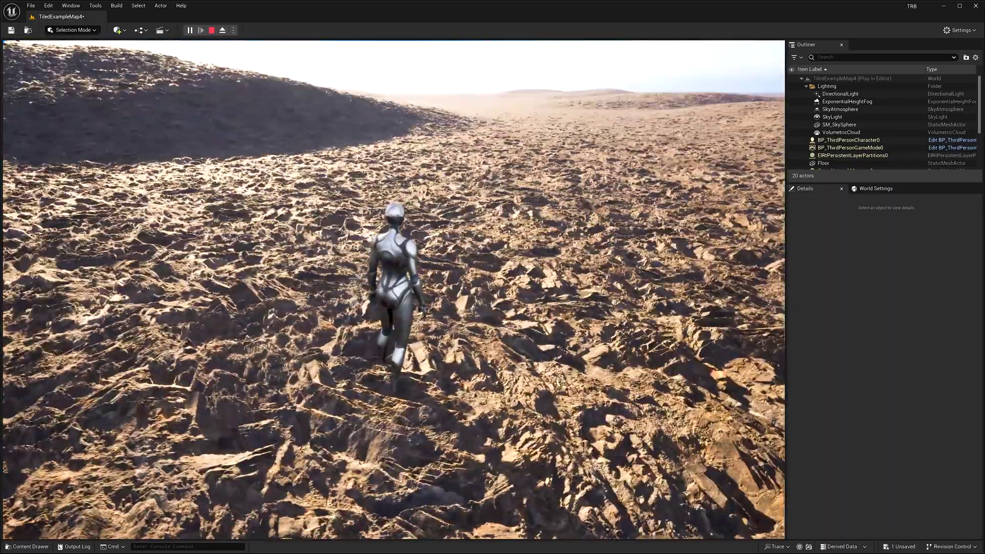
{"action": "key", "text": "Escape"}
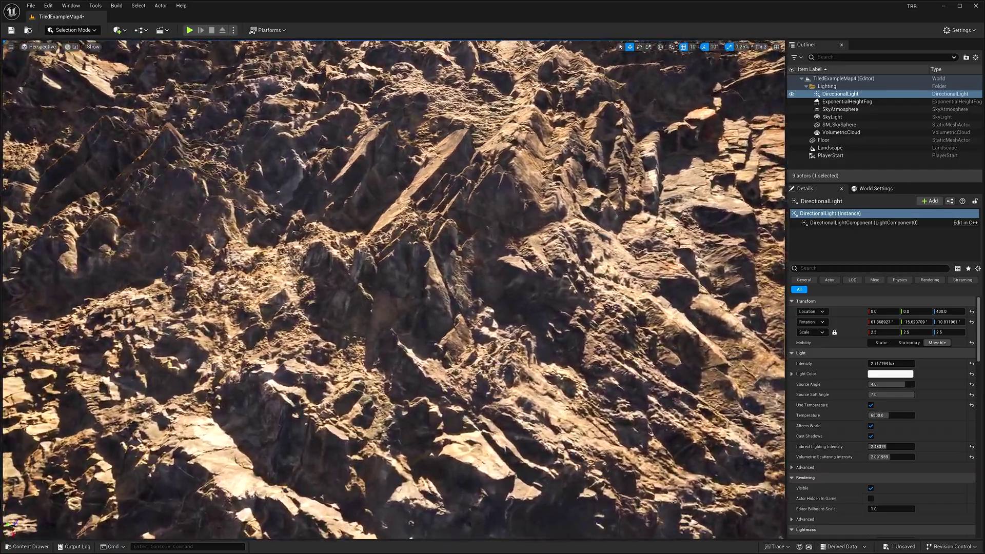
Examine the landscape's rock shadows and lighting from several viewpoints, including the distant hill and the view toward the sun.
{"action": "right_click_drag", "start_coordinate": [394, 290], "coordinate": [394, 246]}
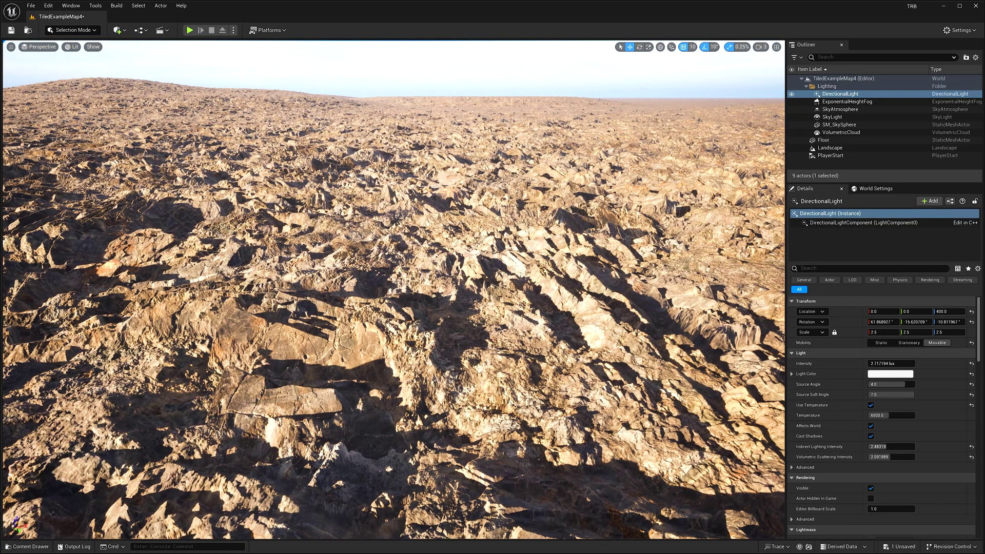
{"action": "right_click_drag", "start_coordinate": [554, 325], "coordinate": [540, 371]}
{"action": "mouse_move", "coordinate": [549, 330]}
{"action": "right_mouse_down"}
{"action": "mouse_move", "coordinate": [545, 350]}
{"action": "mouse_move", "coordinate": [554, 328]}
{"action": "mouse_move", "coordinate": [452, 298]}
{"action": "mouse_move", "coordinate": [518, 293]}
{"action": "mouse_move", "coordinate": [559, 319]}
{"action": "right_mouse_up"}
{"action": "right_click_drag", "start_coordinate": [488, 350], "coordinate": [489, 351]}
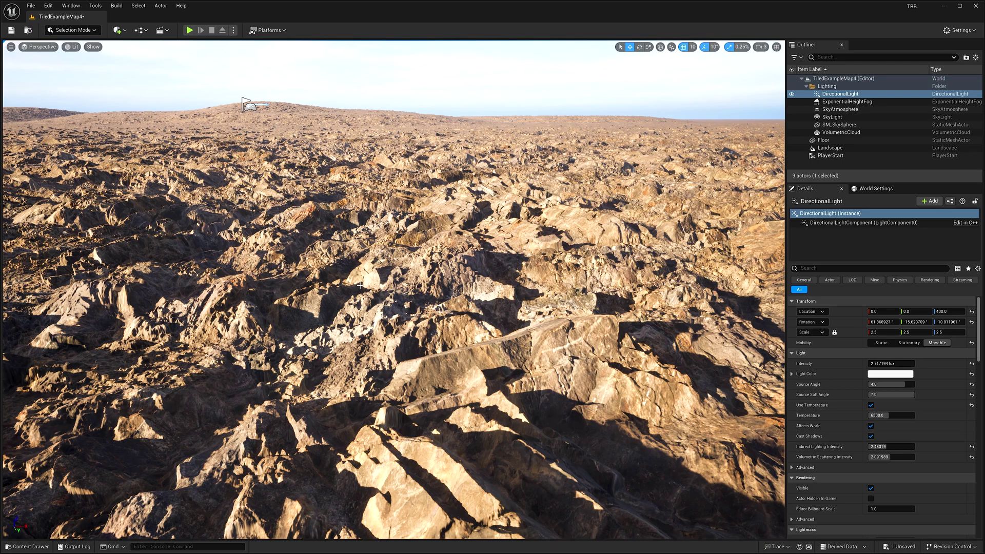
{"action": "right_click_drag", "start_coordinate": [487, 291], "coordinate": [394, 264]}
{"action": "key", "text": "d"}
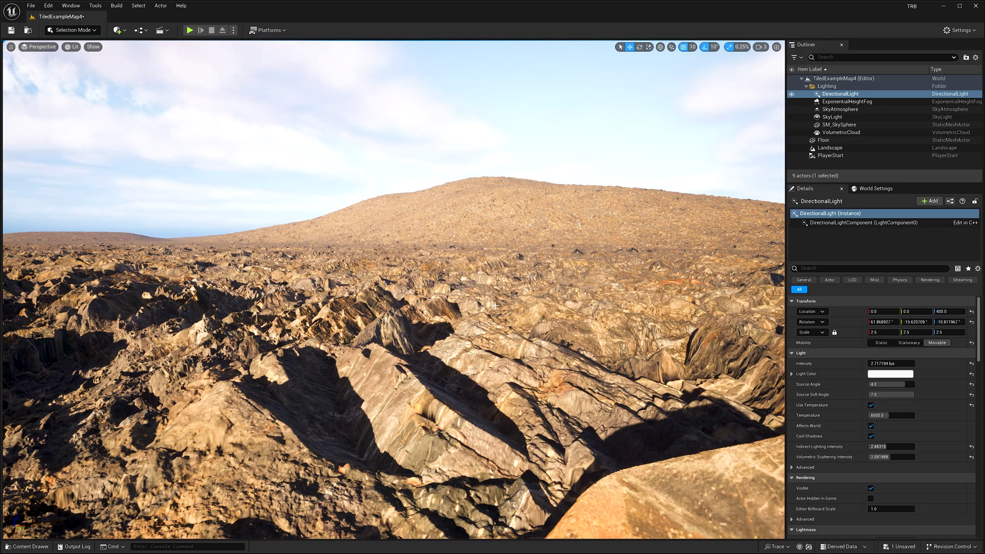
{"action": "right_click_drag", "start_coordinate": [494, 305], "coordinate": [215, 305]}
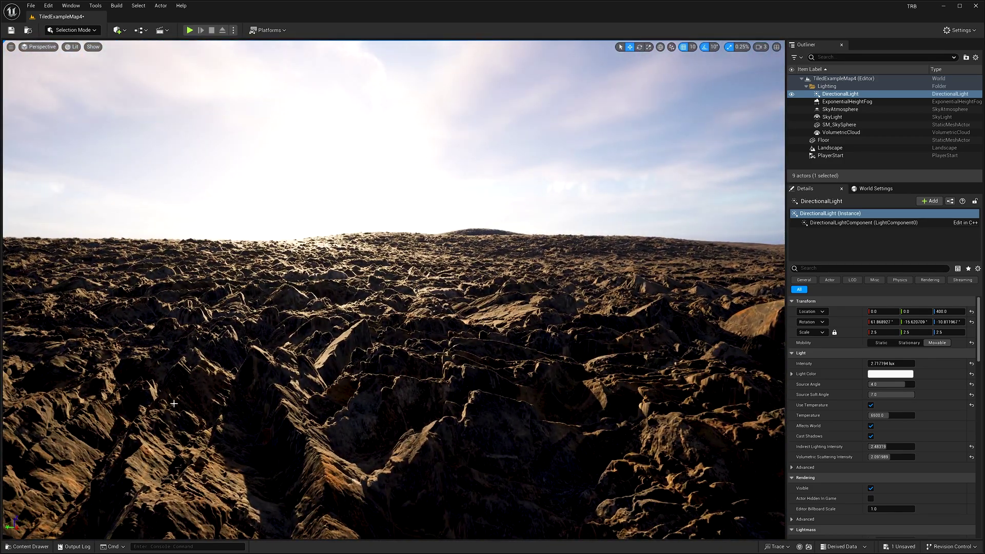